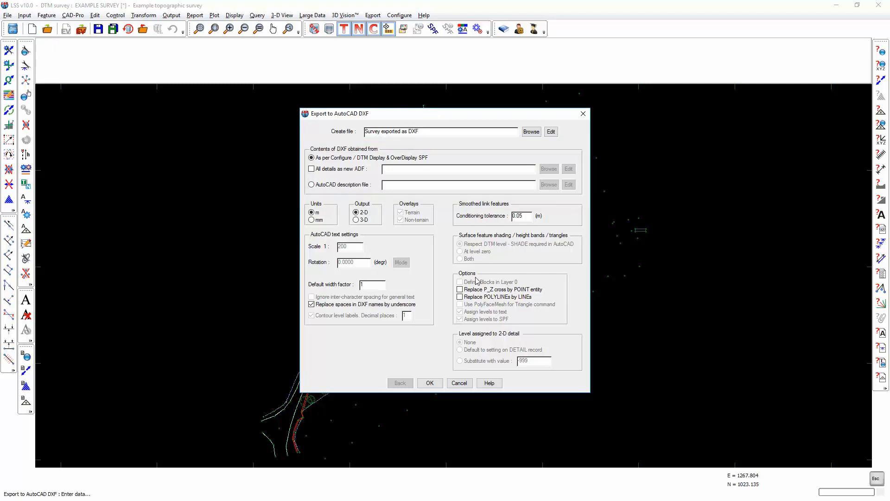
# Step: Cancel the DXF export and configure the DTM display with unsmoothed 0.5 m contours, observation levels and a full grid
pyautogui.click(465, 382)
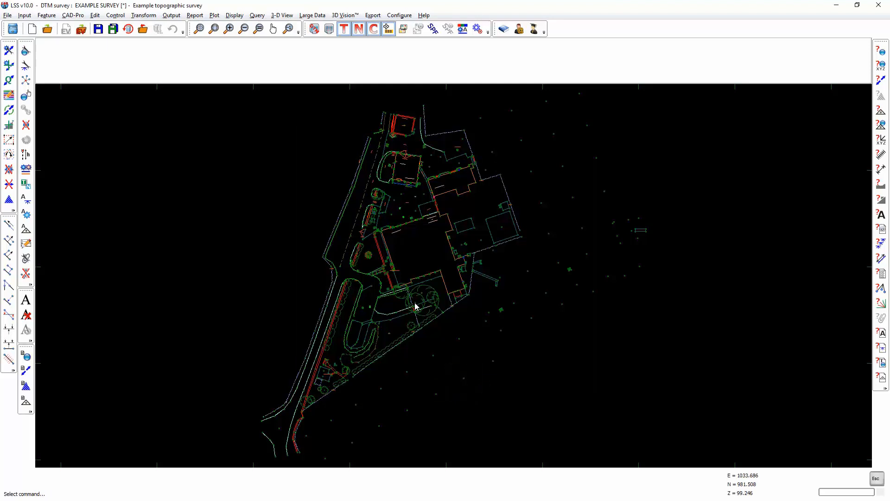
pyautogui.click(314, 29)
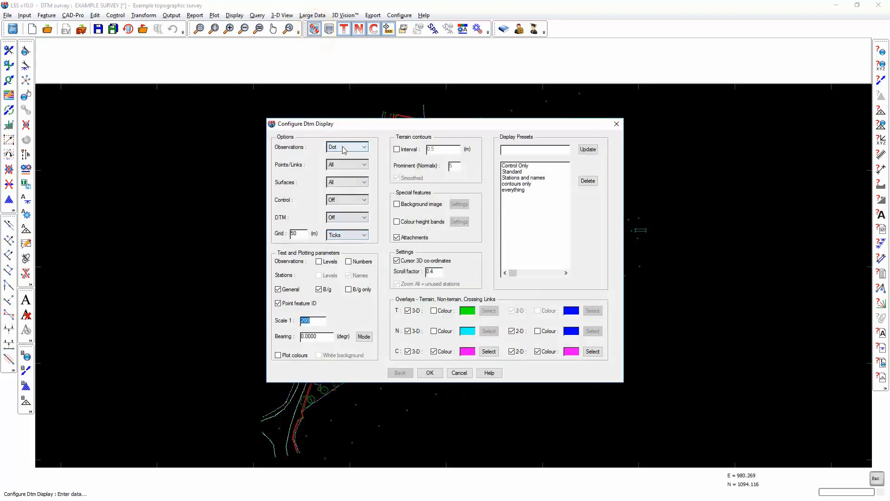
pyautogui.click(397, 150)
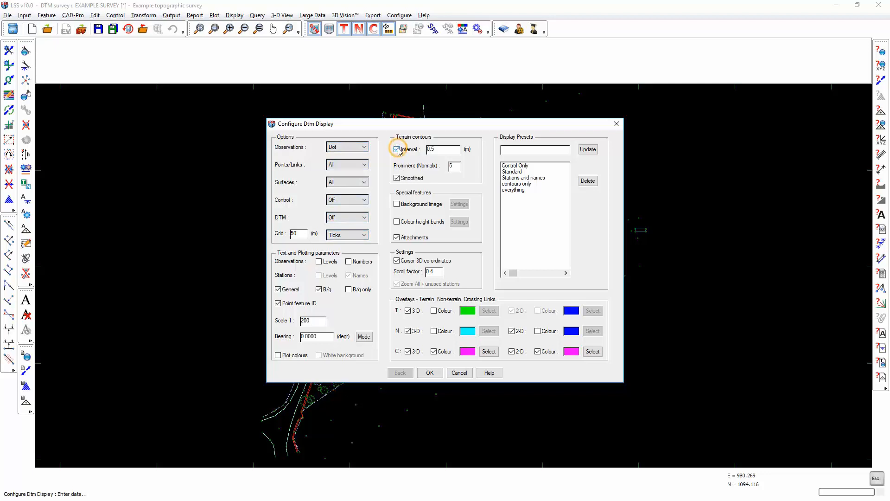
pyautogui.click(397, 178)
pyautogui.click(320, 261)
pyautogui.click(342, 235)
pyautogui.click(335, 262)
# Step: Set Control to All and DTM to Triangles, saving and applying the display settings as the preset DXF Export
pyautogui.click(343, 200)
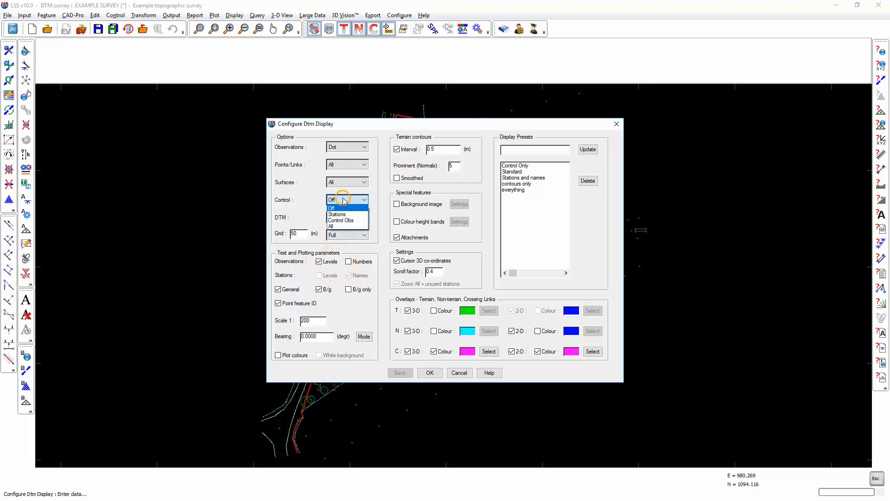
pyautogui.click(342, 226)
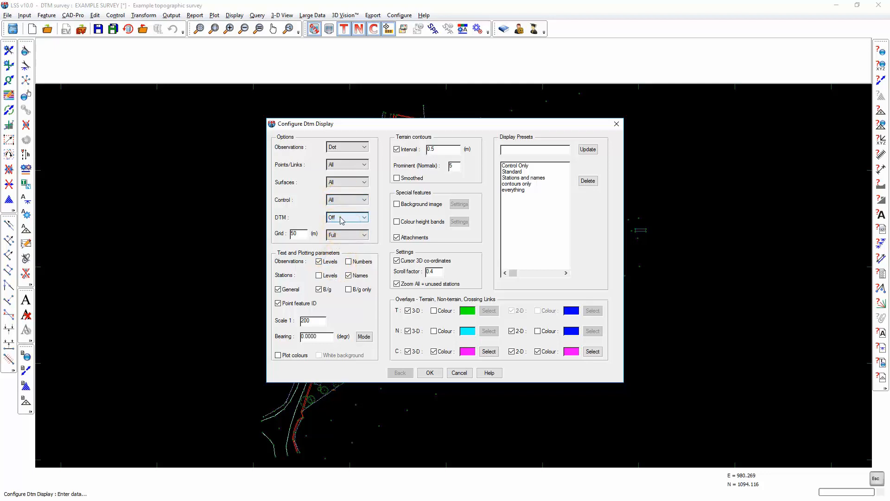
pyautogui.click(340, 217)
pyautogui.click(340, 231)
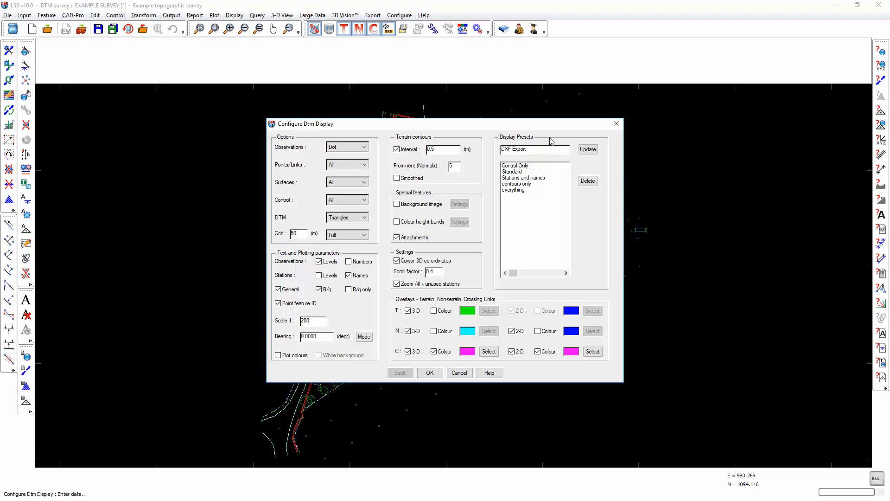
pyautogui.click(587, 151)
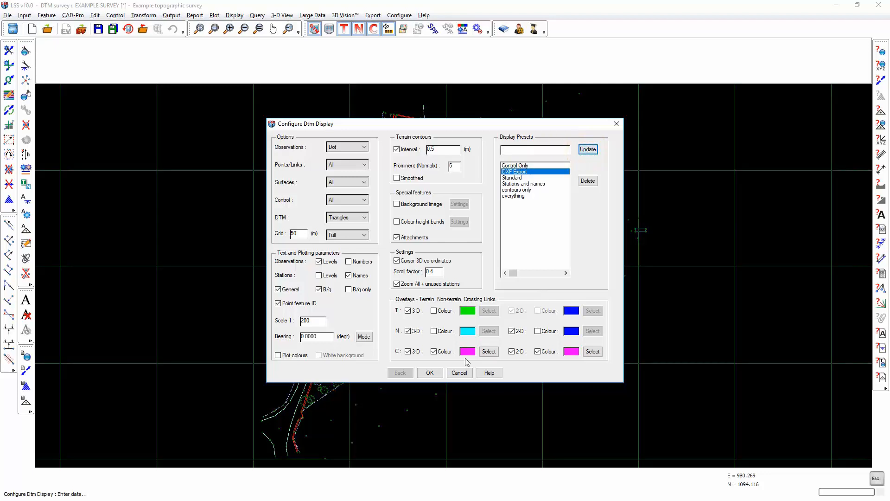
pyautogui.click(436, 373)
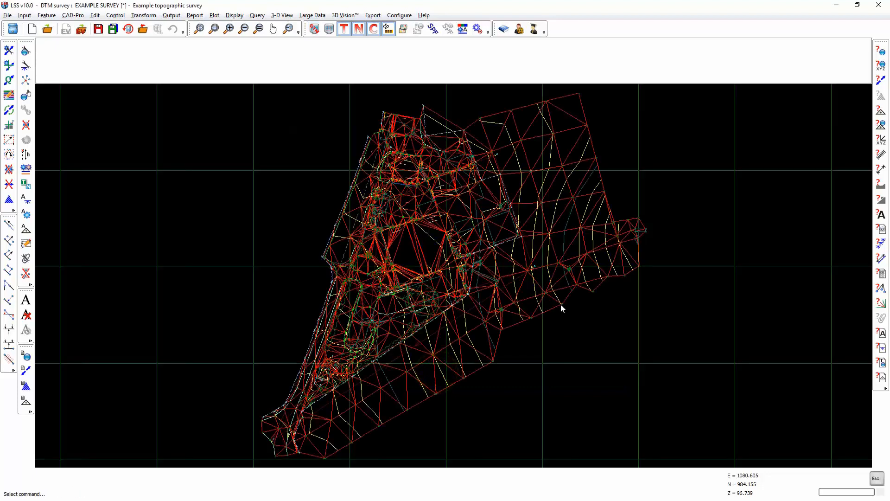
# Step: Apply the Standard display preset to the survey, and switch the display back to the DXF Export preset
pyautogui.click(314, 29)
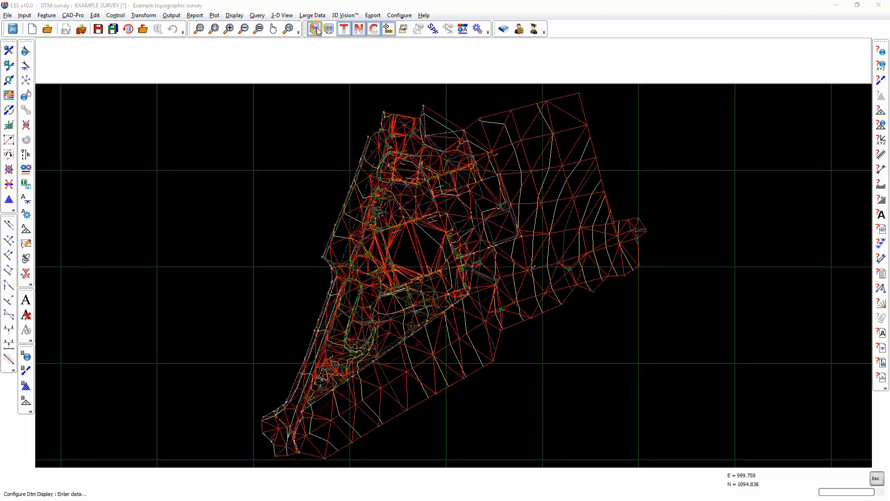
pyautogui.click(511, 178)
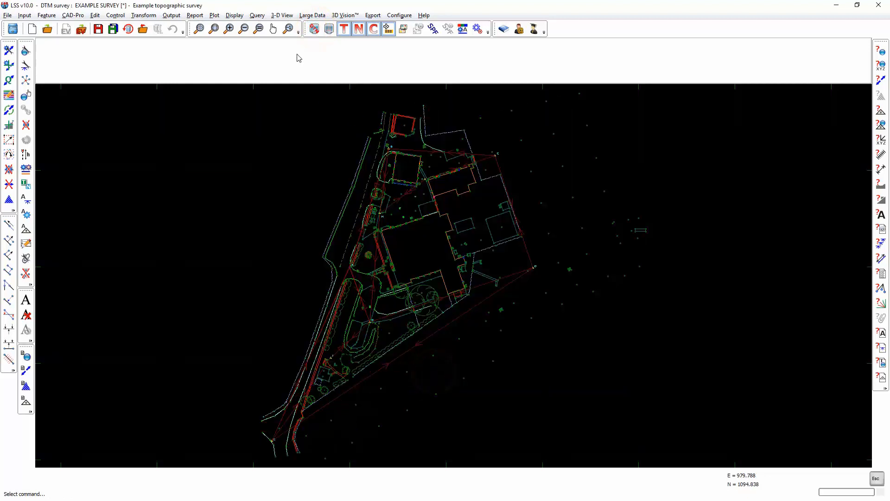
pyautogui.click(314, 30)
pyautogui.click(514, 171)
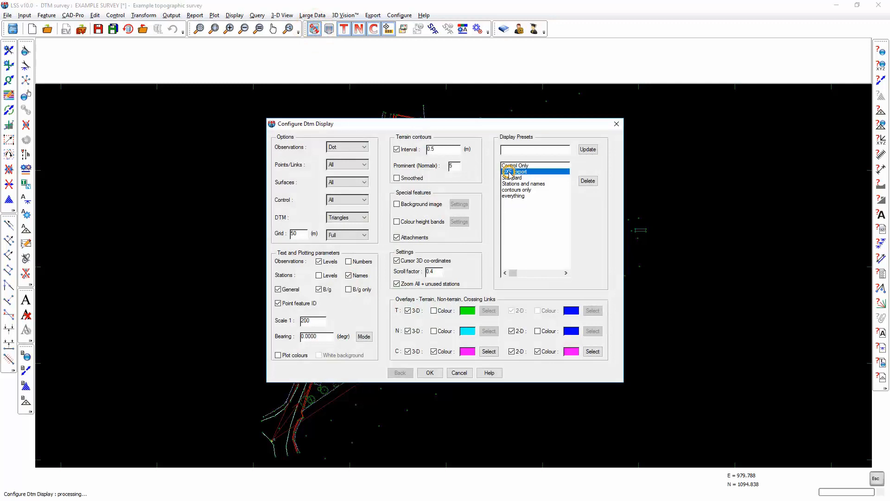
pyautogui.click(430, 372)
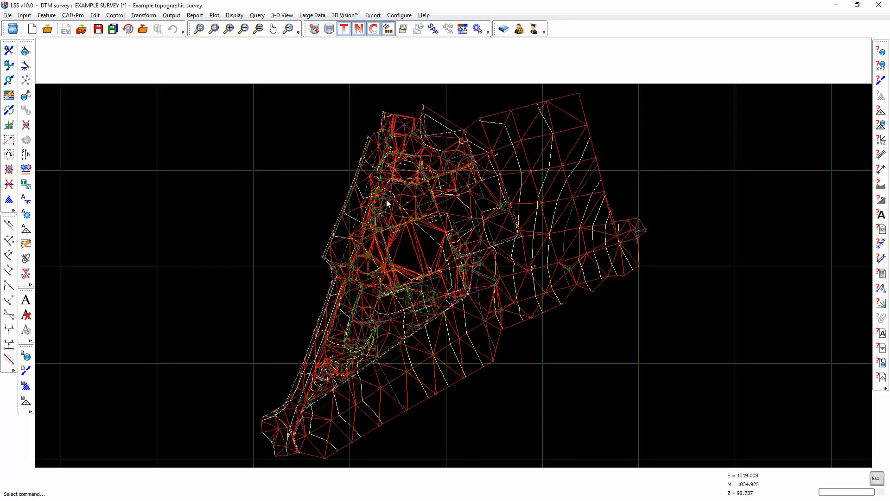
# Step: Export the survey as a 3-D AutoCAD DXF, writing all details to a new ADF named Sample ADF
pyautogui.click(373, 15)
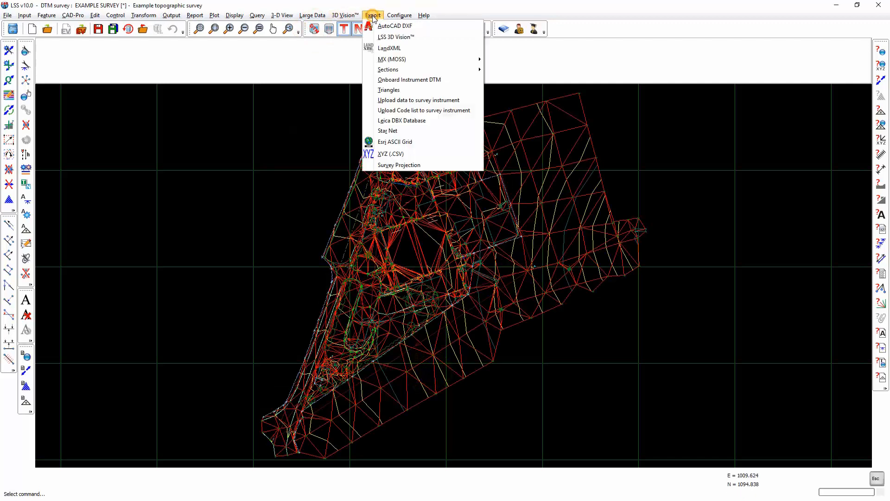
pyautogui.click(390, 26)
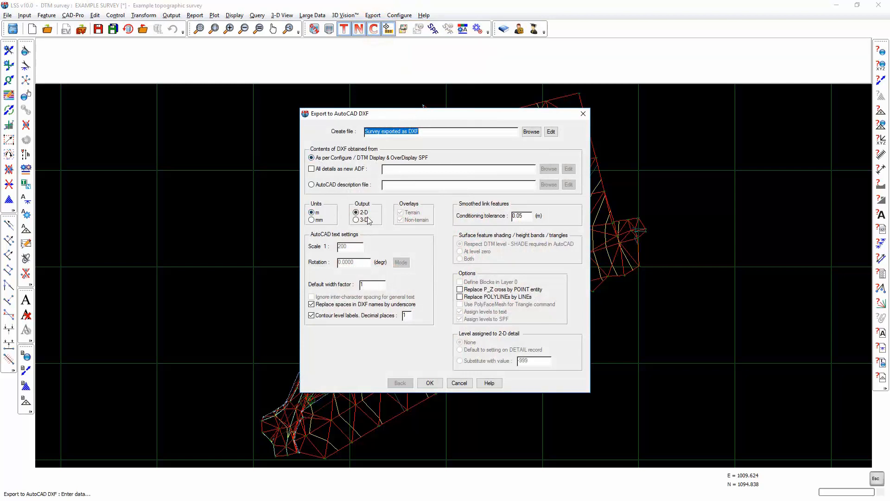
pyautogui.click(360, 220)
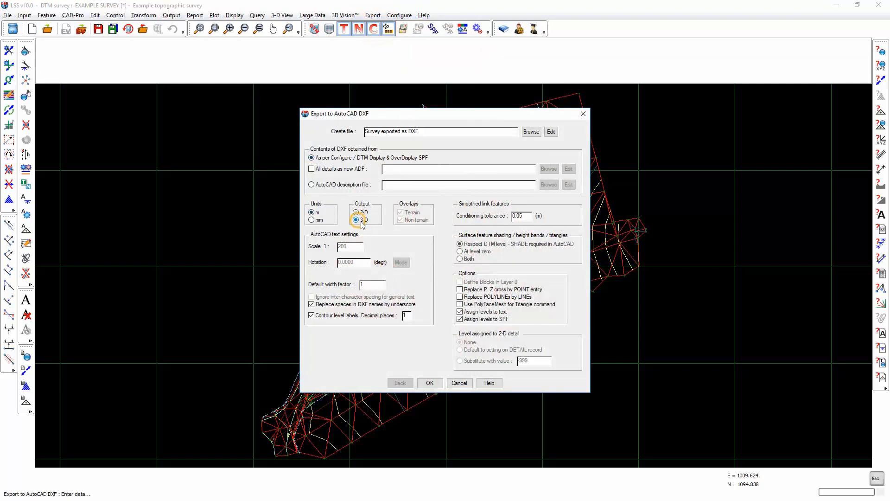
pyautogui.click(311, 169)
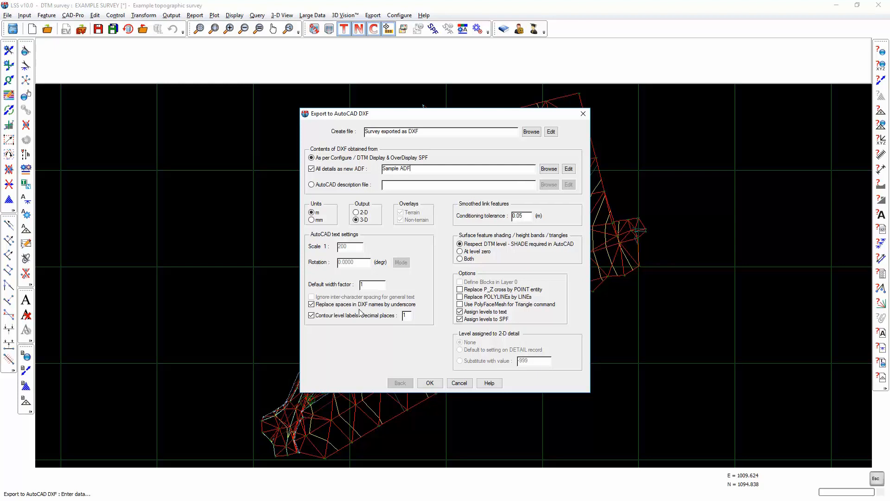
pyautogui.click(434, 382)
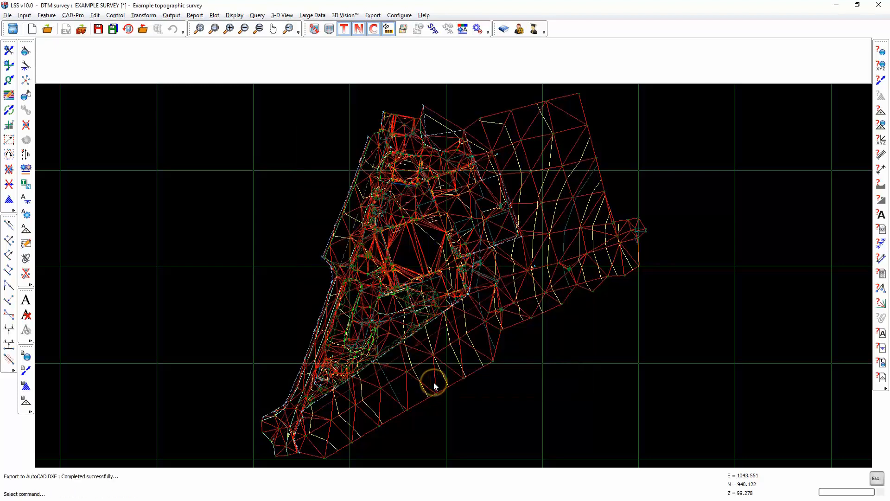
# Step: Open the SAMPLE ADF file from the DXF export settings for editing and examine the Tree_-_4 layer record's name and colour number
pyautogui.click(374, 15)
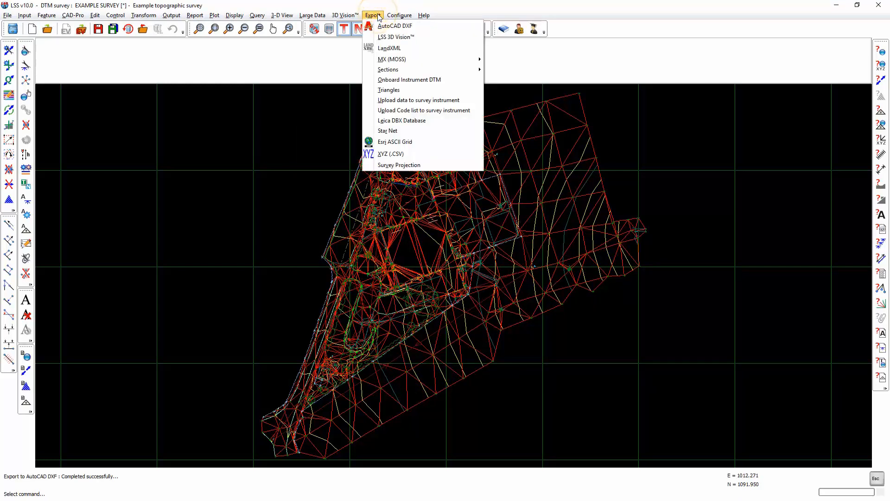
pyautogui.click(394, 26)
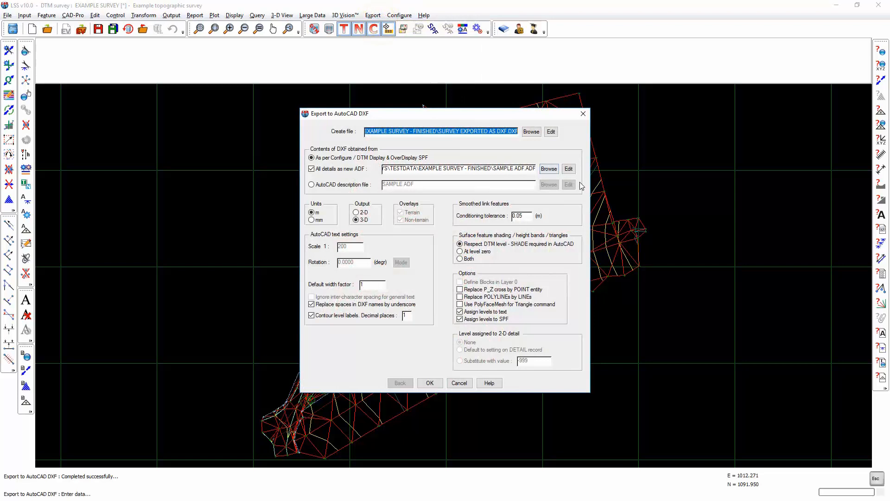
pyautogui.click(569, 170)
pyautogui.moveTo(554, 179); pyautogui.dragTo(354, 75)
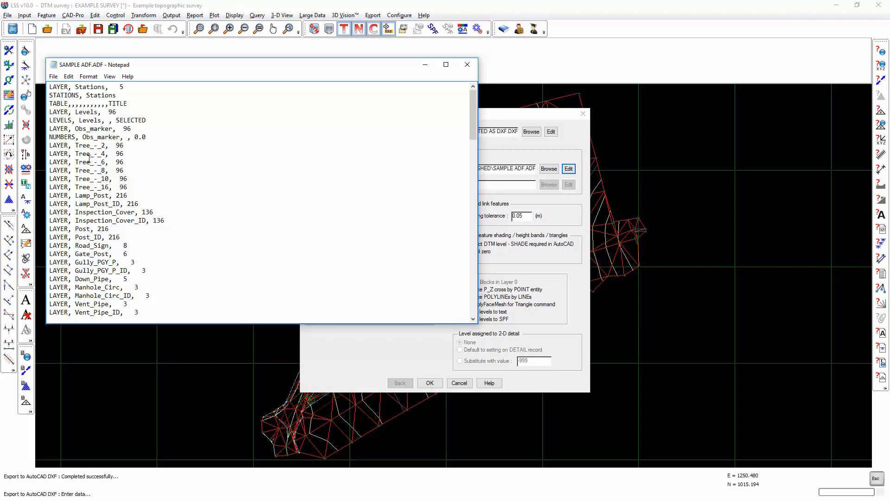
pyautogui.moveTo(77, 153); pyautogui.dragTo(110, 153)
pyautogui.doubleClick(119, 154)
# Step: Read through the remaining LAYER and DETAIL records of the ADF file, and close it
pyautogui.scroll(-1, 130, 165)
pyautogui.scroll(-7, 131, 164)
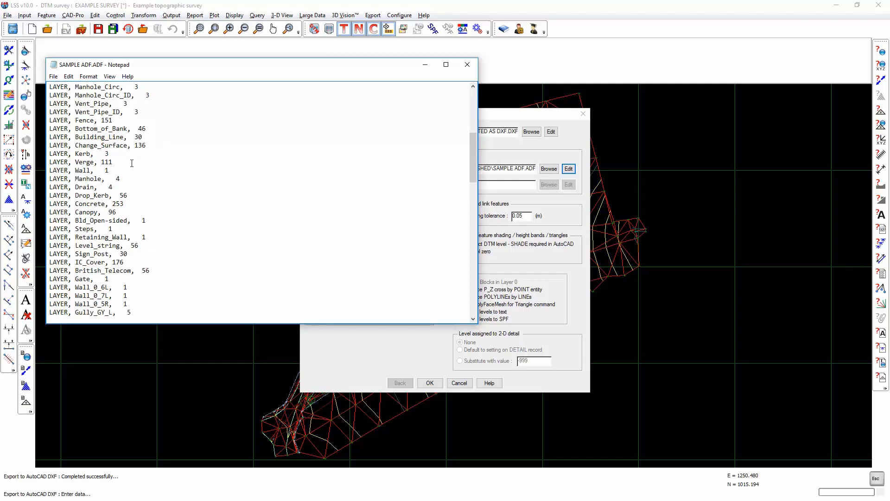
pyautogui.scroll(-5, 132, 163)
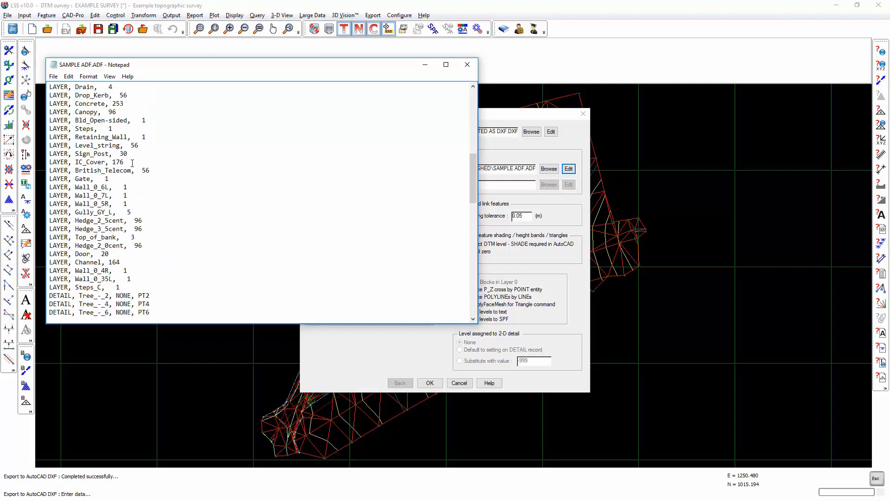
pyautogui.scroll(-4, 132, 162)
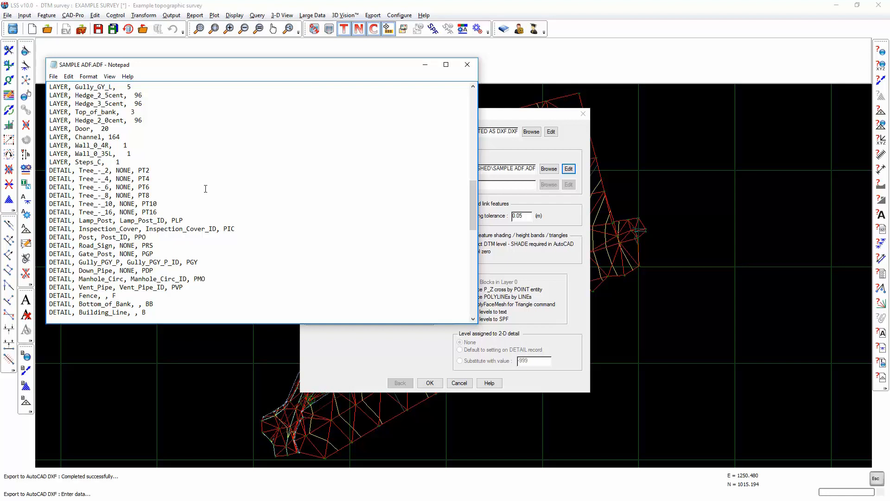
pyautogui.scroll(-6, 208, 189)
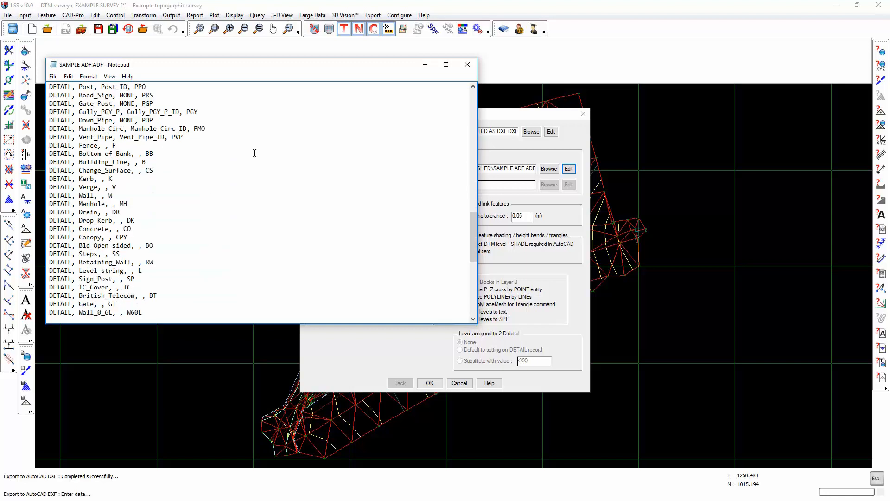
pyautogui.click(466, 66)
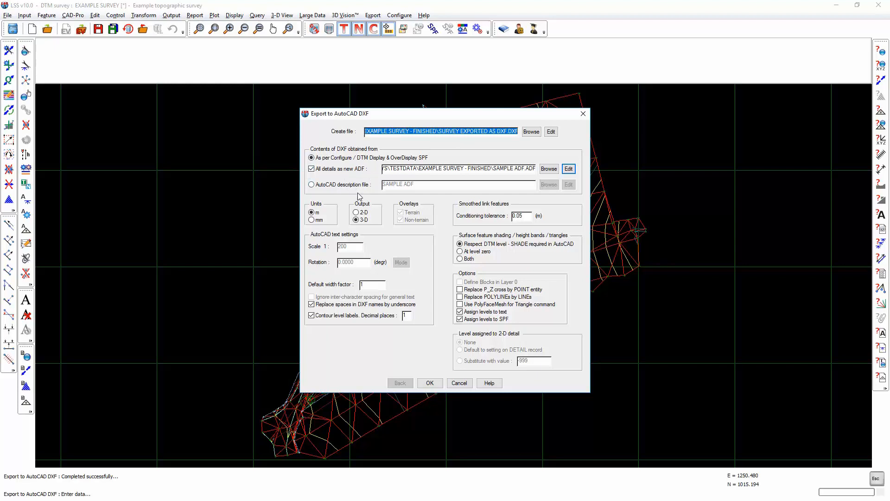
# Step: Browse for the exported file SURVEY EXPORTED AS DXF.DXF and open it in DWG TrueView
pyautogui.click(531, 131)
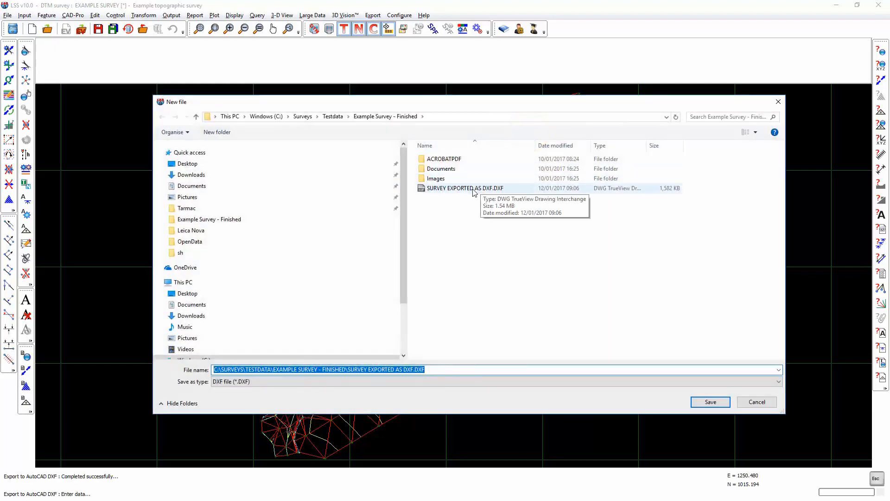
pyautogui.click(474, 190)
pyautogui.rightClick(473, 190)
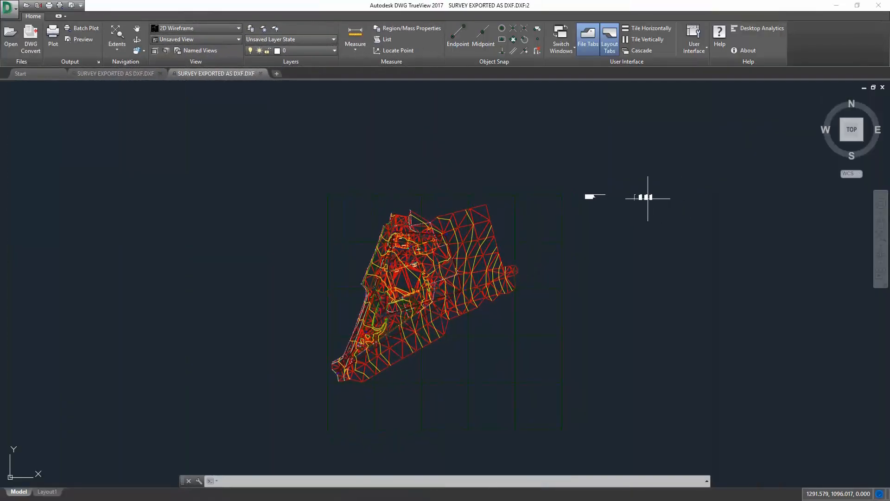
# Step: Examine the title text, revision comments and station coordinate table beside the exported drawing
pyautogui.scroll(5, 647, 199)
pyautogui.scroll(4, 281, 173)
pyautogui.moveTo(282, 172); pyautogui.dragTo(280, 223, button='middle')
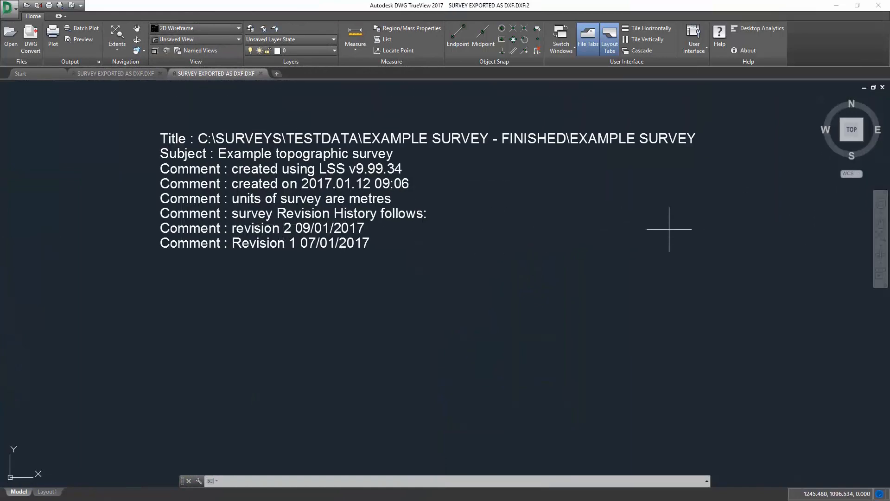
pyautogui.moveTo(669, 225)
pyautogui.mouseDown(button='middle')
pyautogui.moveTo(225, 229)
pyautogui.moveTo(264, 228)
pyautogui.mouseUp(button='middle')
pyautogui.moveTo(461, 224); pyautogui.dragTo(78, 228, button='middle')
pyautogui.moveTo(530, 246); pyautogui.dragTo(258, 242, button='middle')
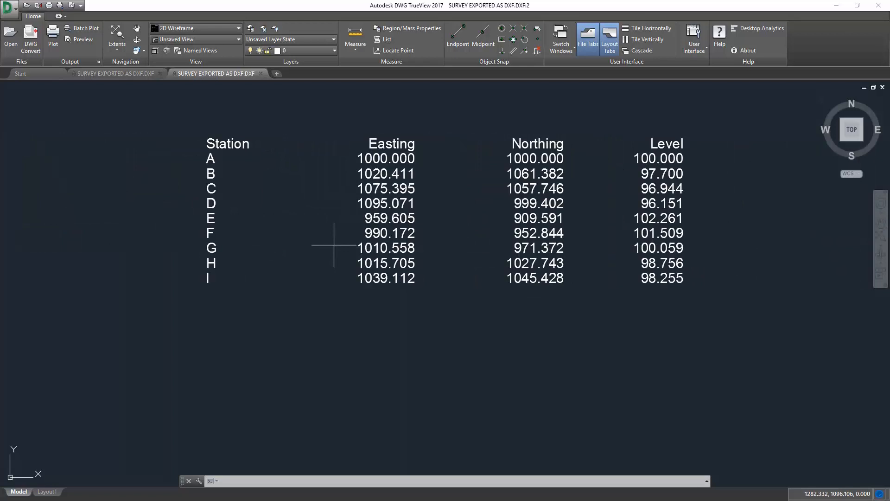
pyautogui.scroll(-10, 334, 245)
# Step: Examine the exported survey's triangles, contours, levels and building details up close
pyautogui.moveTo(272, 279)
pyautogui.mouseDown(button='middle')
pyautogui.moveTo(405, 233)
pyautogui.moveTo(729, 202)
pyautogui.mouseUp(button='middle')
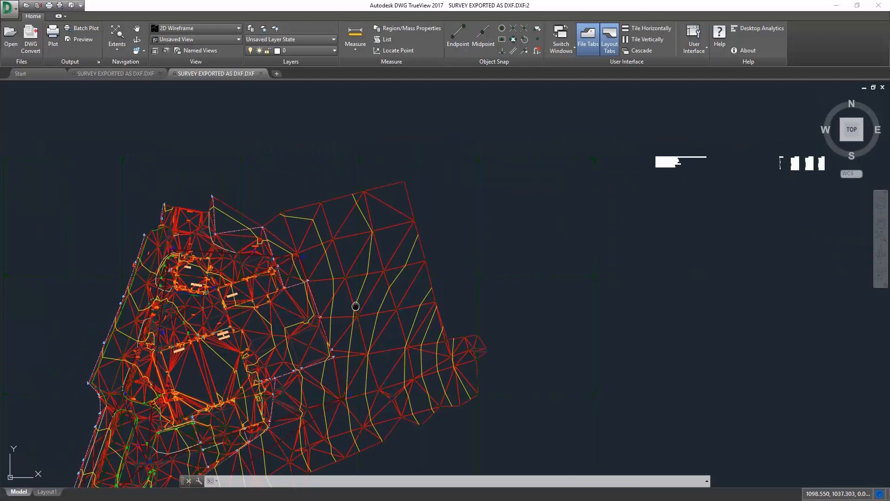
pyautogui.scroll(2, 356, 306)
pyautogui.moveTo(356, 305); pyautogui.dragTo(493, 186, button='middle')
pyautogui.scroll(8, 346, 308)
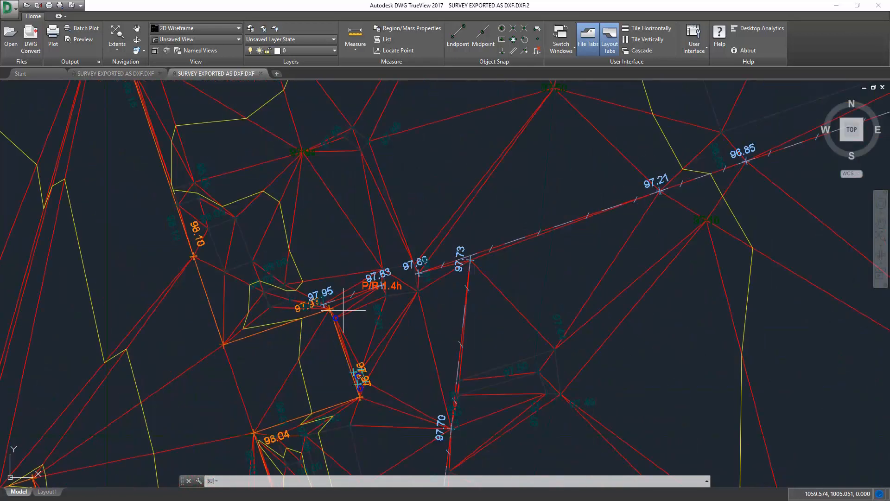
pyautogui.scroll(-4, 459, 218)
pyautogui.scroll(-1, 462, 217)
pyautogui.scroll(7, 457, 254)
pyautogui.scroll(-5, 456, 252)
pyautogui.moveTo(362, 265)
pyautogui.mouseDown(button='middle')
pyautogui.moveTo(542, 268)
pyautogui.moveTo(547, 260)
pyautogui.mouseUp(button='middle')
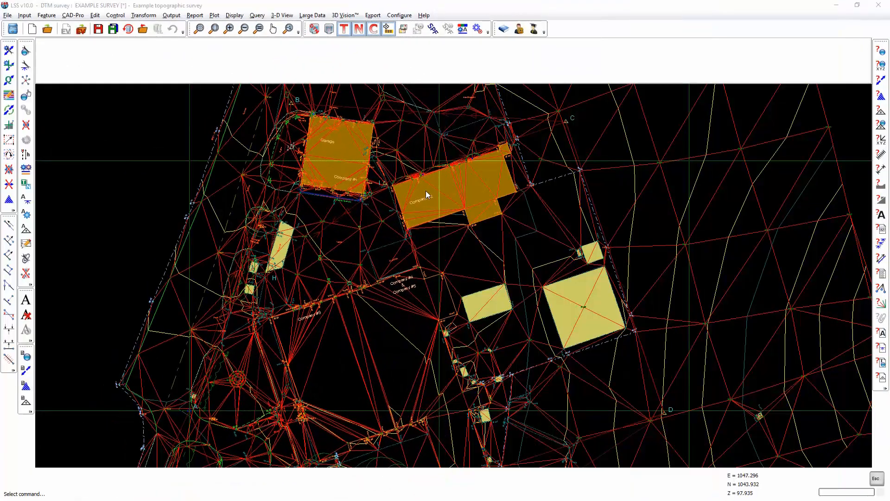
# Step: Switch to LSS and export the survey again to the same 3-D DXF file, without writing a new ADF
pyautogui.click(373, 16)
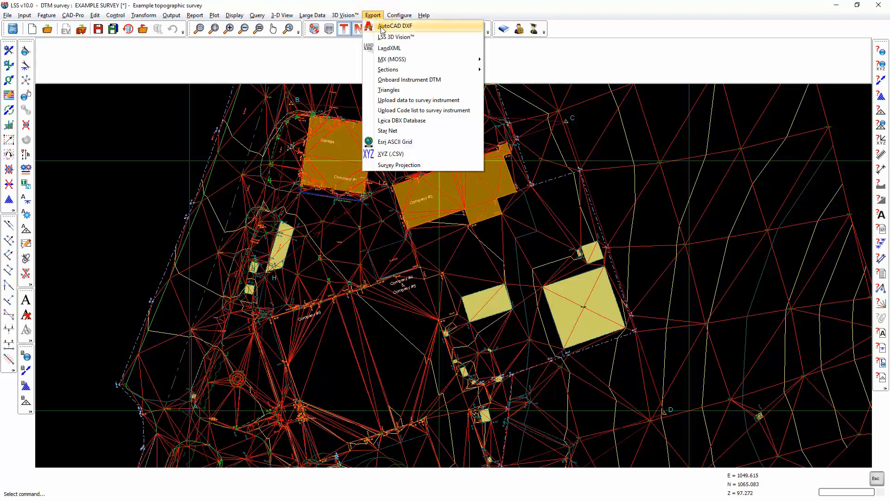
pyautogui.click(394, 26)
pyautogui.click(314, 169)
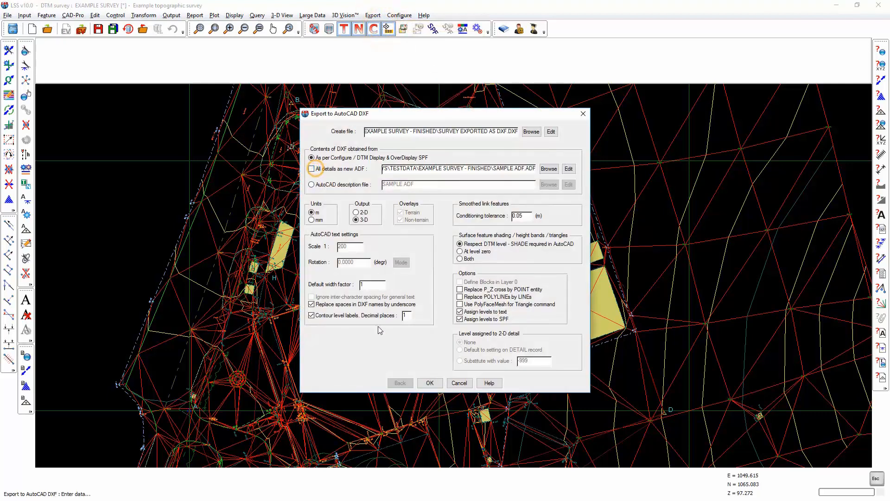
pyautogui.click(436, 385)
pyautogui.click(429, 280)
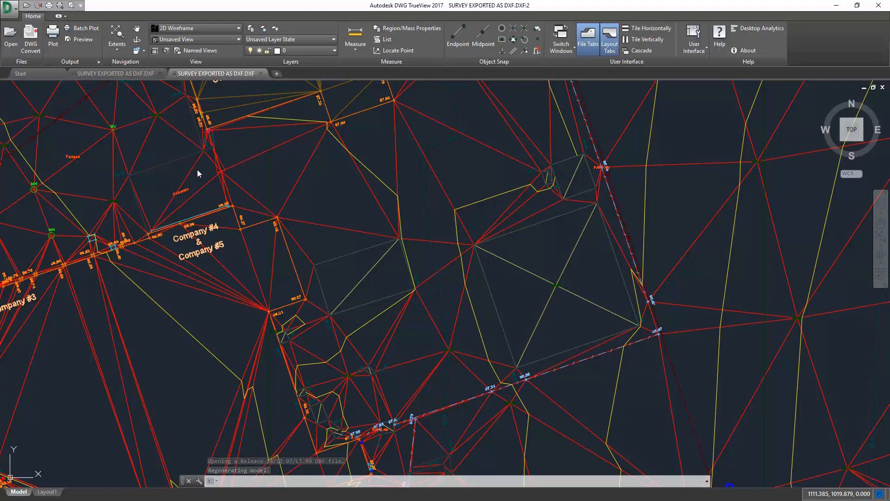
# Step: Display the exported survey drawing in the Realistic visual style
pyautogui.click(209, 28)
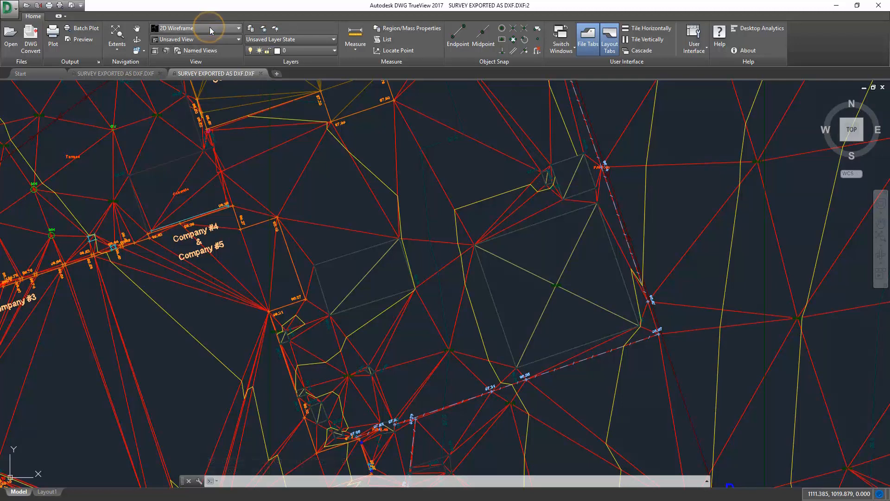
pyautogui.click(240, 28)
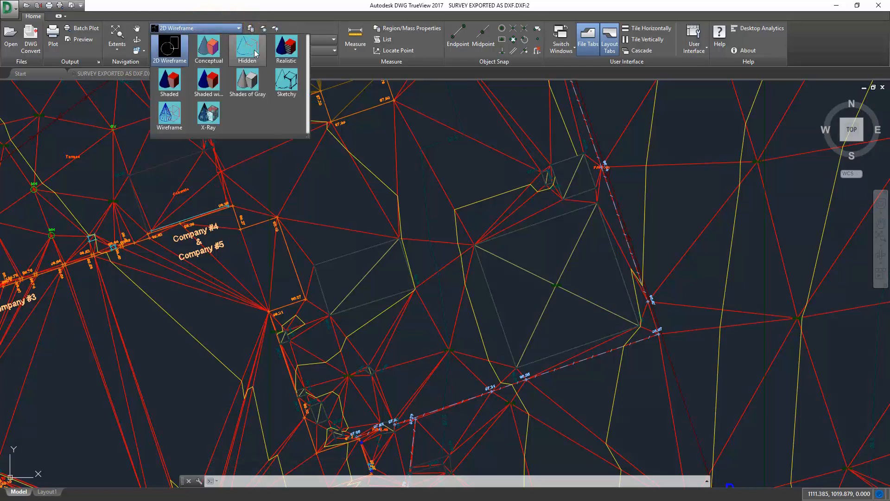
pyautogui.click(286, 51)
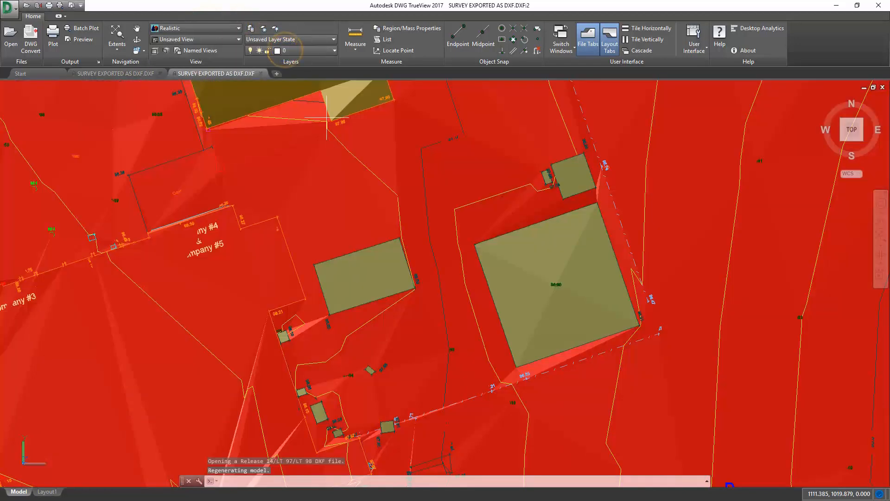
# Step: Examine the shaded buildings and ground surface across the site in plan and tilted views, and close DWG TrueView
pyautogui.moveTo(596, 315); pyautogui.dragTo(454, 238, button='middle')
pyautogui.moveTo(283, 191); pyautogui.dragTo(505, 296, button='middle')
pyautogui.moveTo(294, 173); pyautogui.dragTo(443, 304, button='middle')
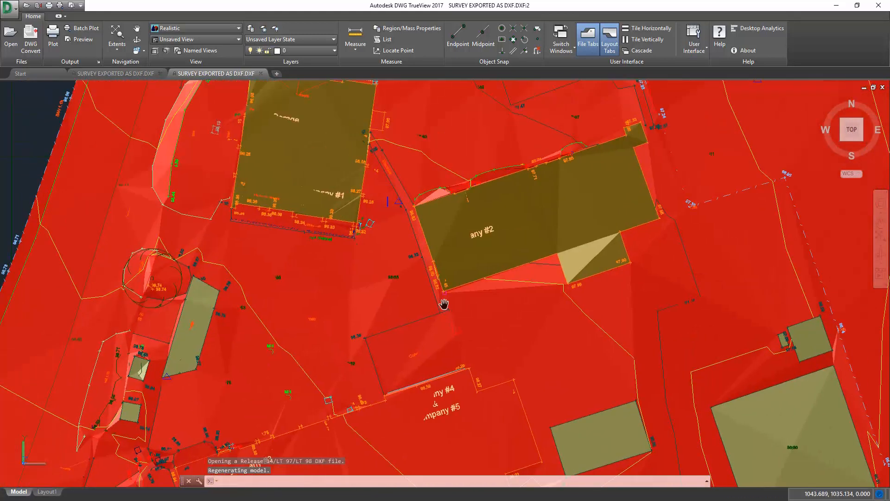
pyautogui.moveTo(500, 313)
pyautogui.mouseDown(button='middle')
pyautogui.moveTo(395, 280)
pyautogui.moveTo(519, 213)
pyautogui.moveTo(542, 279)
pyautogui.mouseUp(button='middle')
pyautogui.scroll(-3, 396, 280)
pyautogui.scroll(-2, 407, 278)
pyautogui.scroll(2, 539, 333)
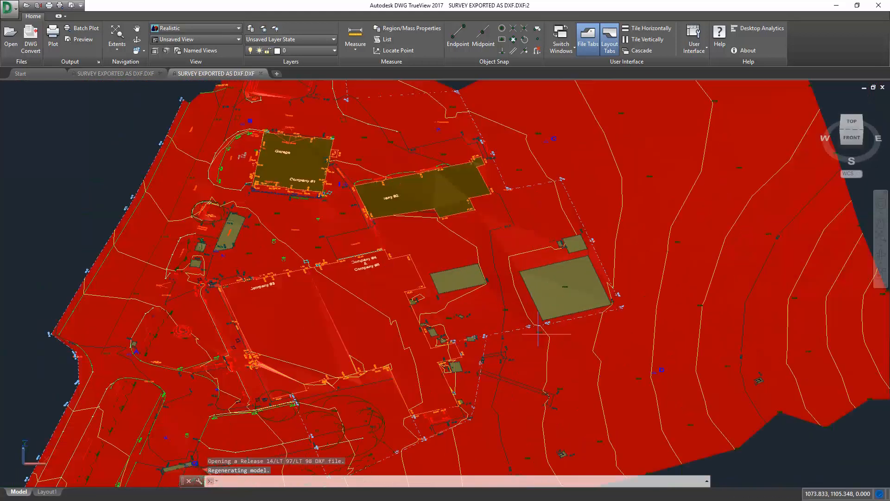
pyautogui.scroll(5, 538, 332)
pyautogui.scroll(-2, 535, 321)
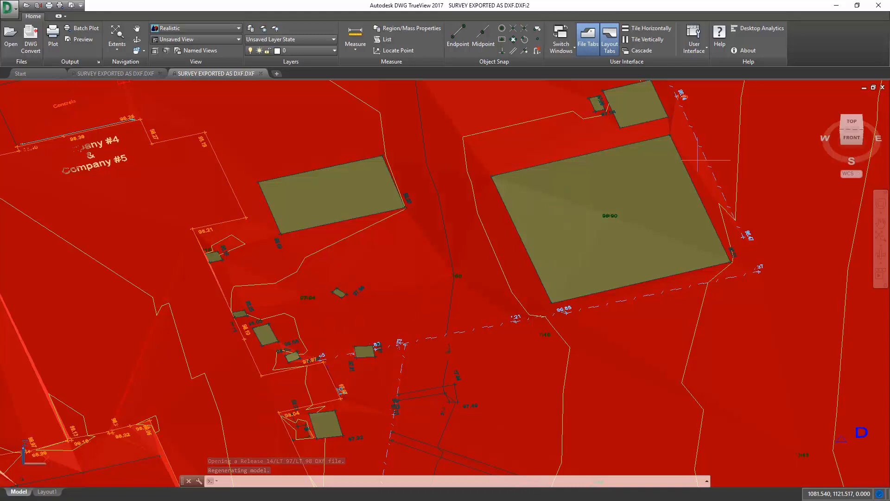
pyautogui.click(878, 5)
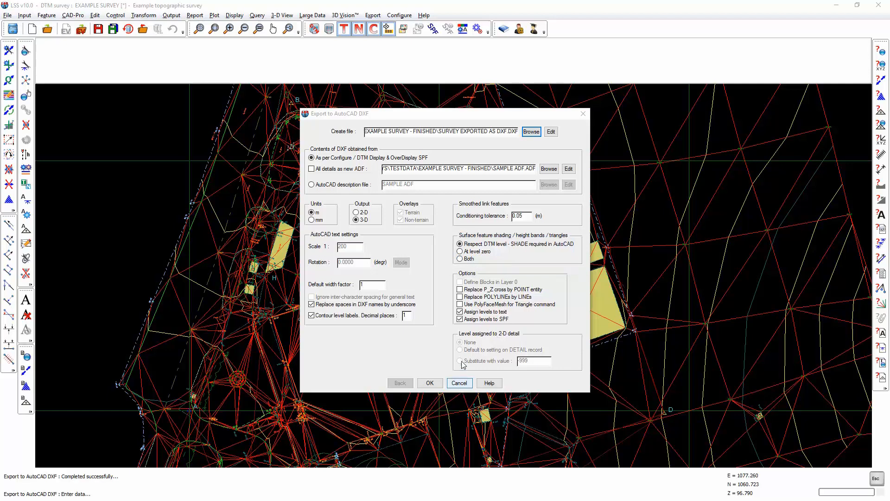
# Step: Base the DXF contents on an AutoCAD description file, choosing LSS Demo.ADF from the Testdata\adf folder
pyautogui.click(312, 184)
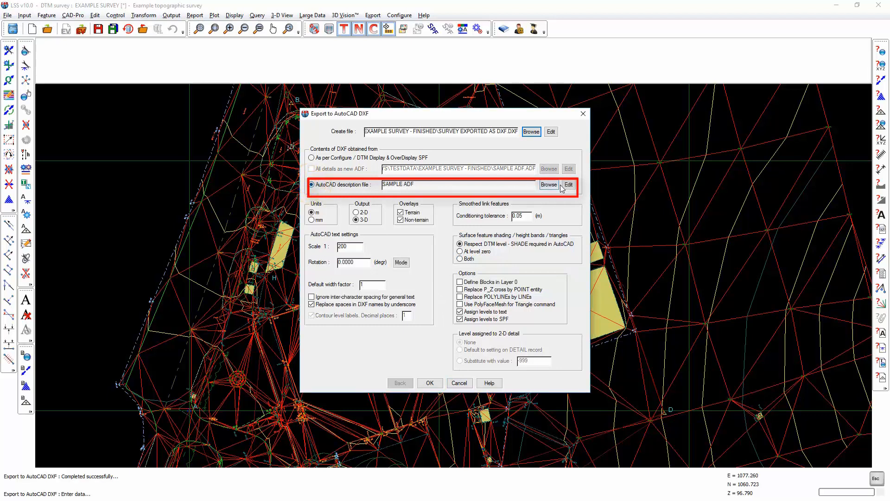
pyautogui.doubleClick(458, 185)
pyautogui.click(548, 185)
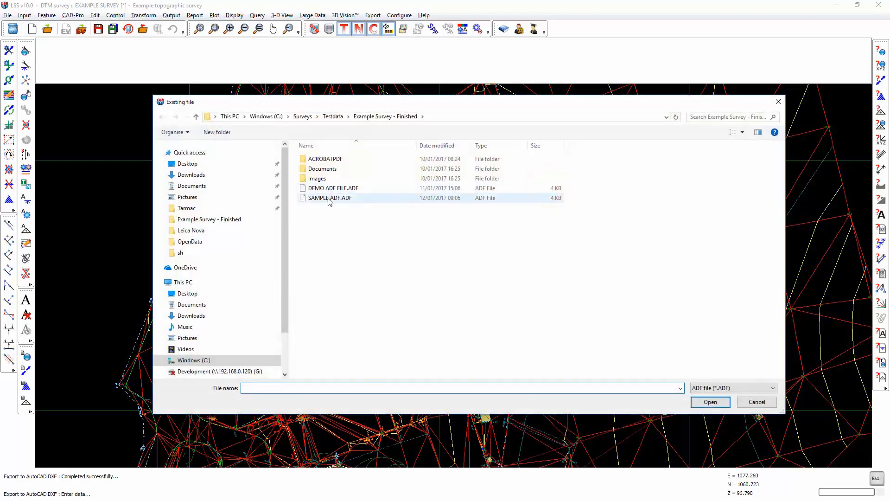
pyautogui.click(340, 119)
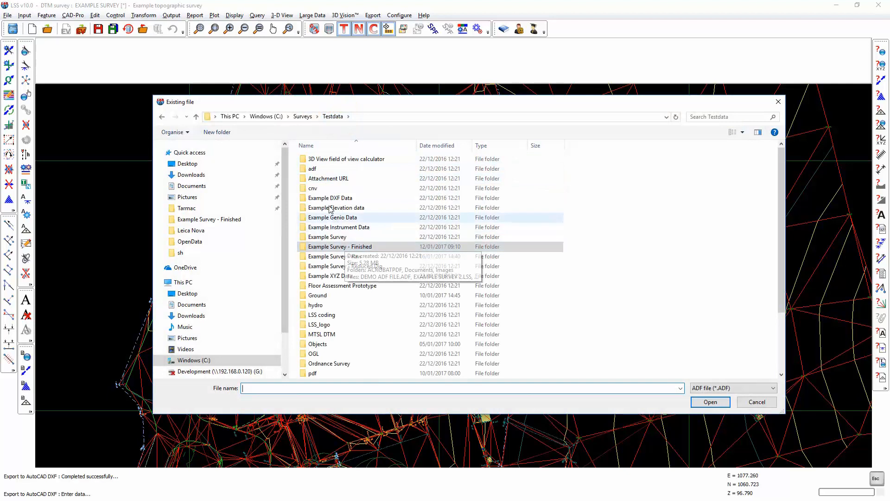
pyautogui.doubleClick(314, 170)
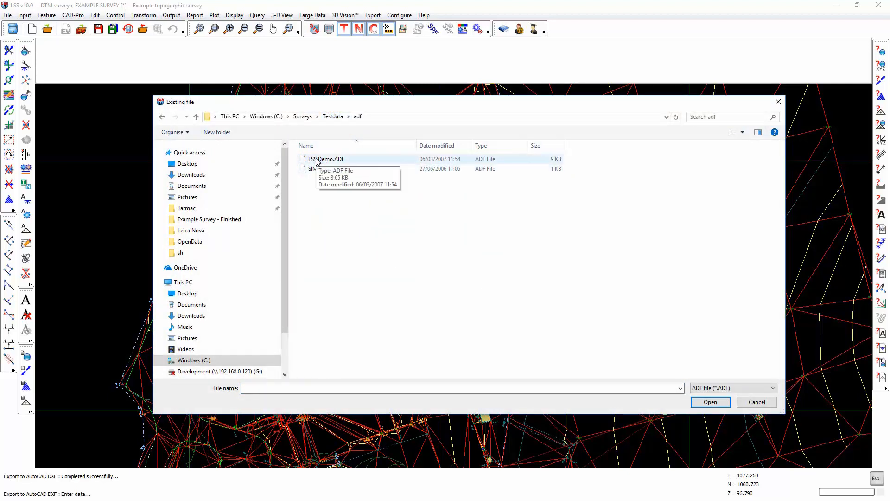
pyautogui.doubleClick(315, 160)
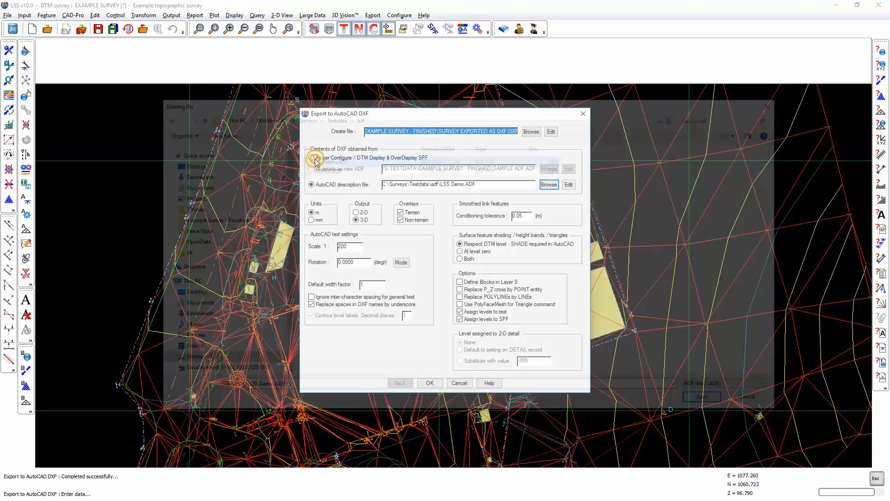
# Step: Open LSS Demo.ADF for viewing, examine its layer definitions, feature-code assignments and hatch, contour, grid and level entries, and close it
pyautogui.click(569, 184)
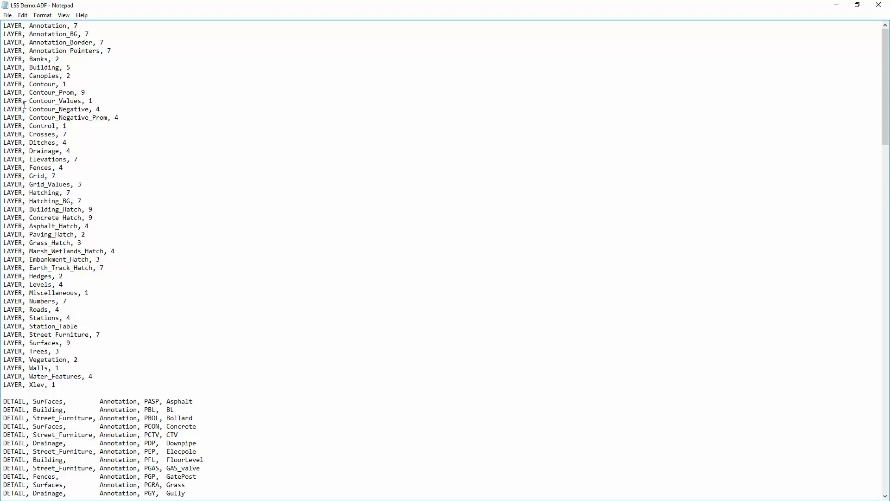
pyautogui.scroll(-1, 36, 347)
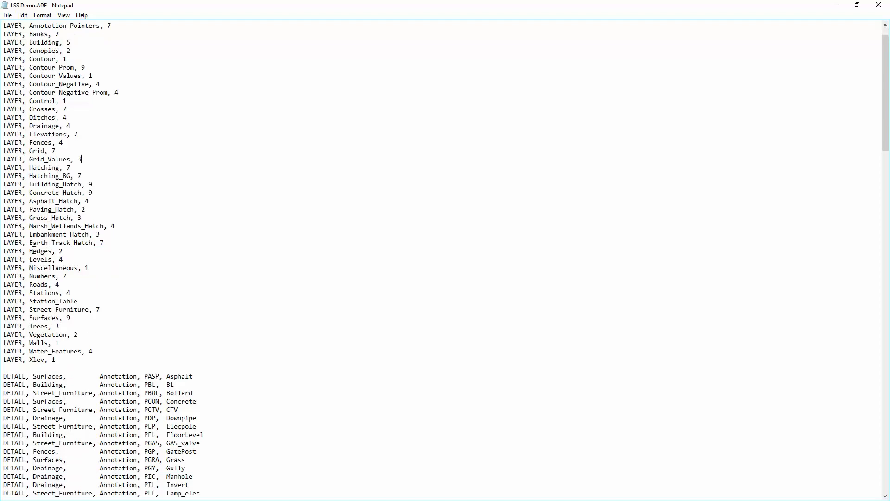
pyautogui.scroll(-7, 34, 251)
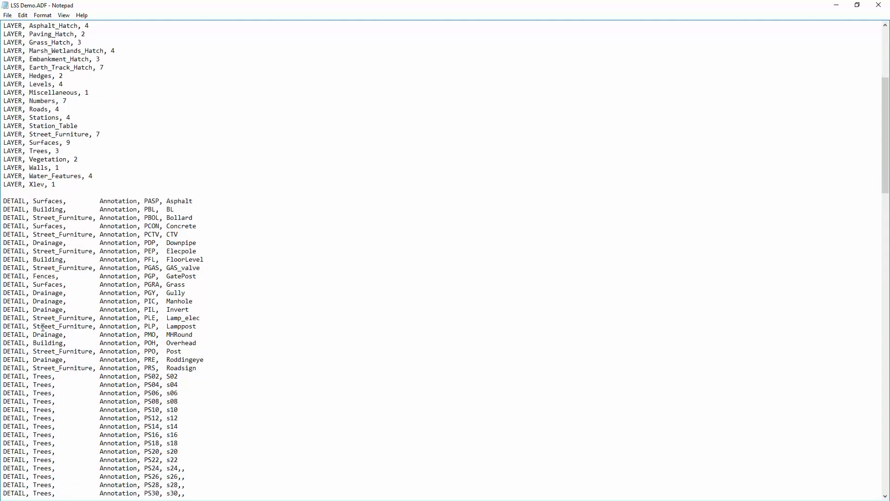
pyautogui.doubleClick(42, 210)
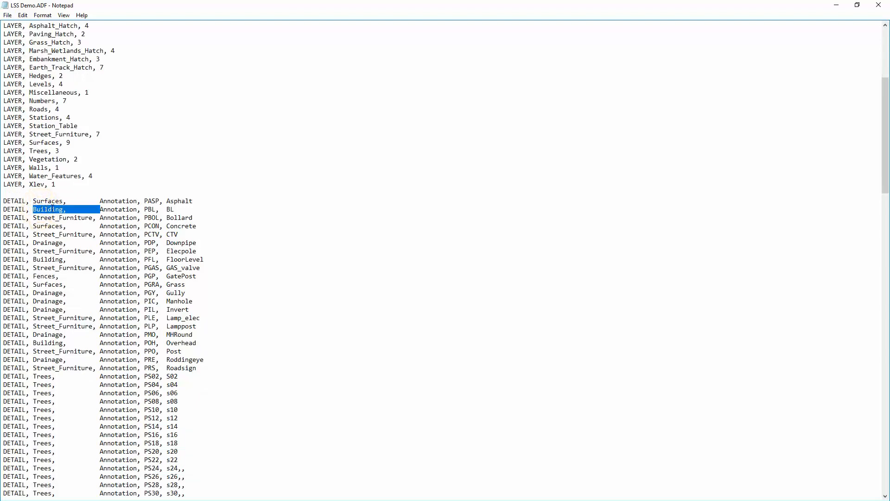
pyautogui.moveTo(144, 209); pyautogui.dragTo(155, 210)
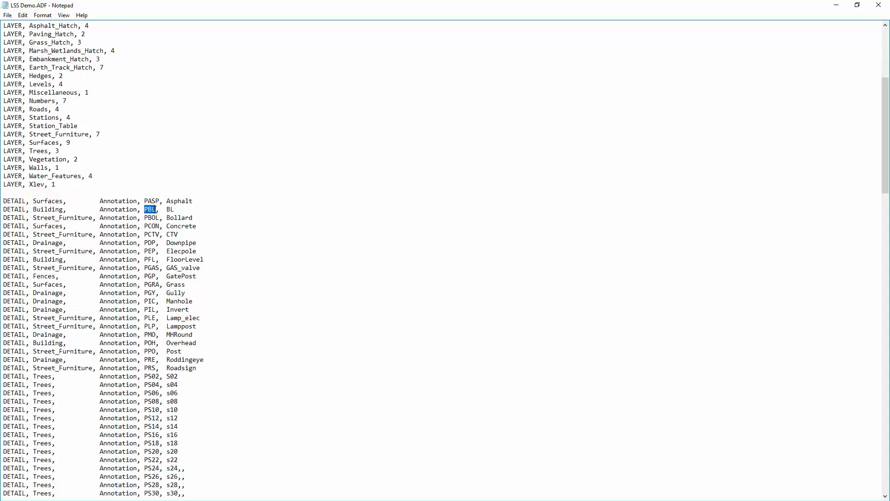
pyautogui.moveTo(145, 343); pyautogui.dragTo(158, 343)
pyautogui.moveTo(145, 260); pyautogui.dragTo(155, 260)
pyautogui.moveTo(144, 250); pyautogui.dragTo(165, 268)
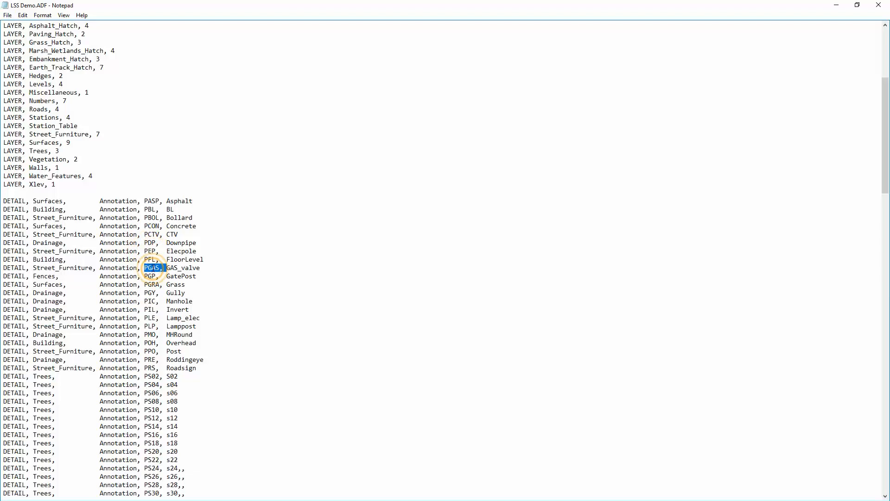
pyautogui.hotkey('ctrl', 'End')
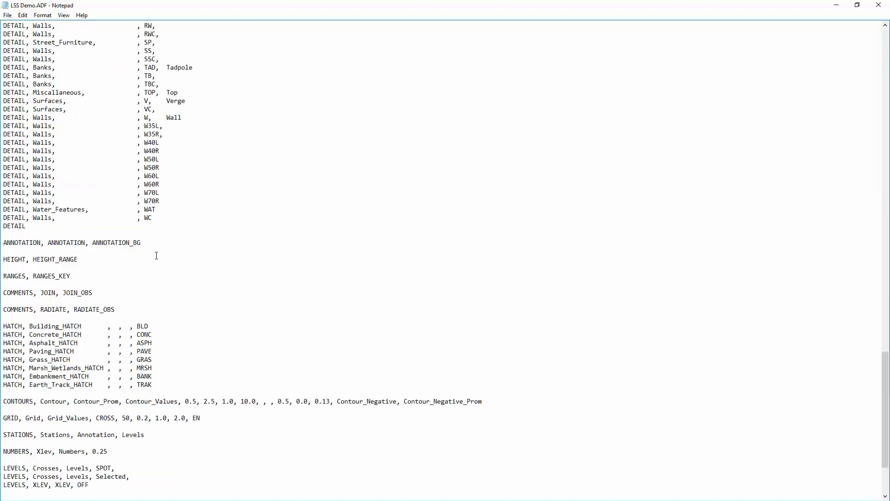
pyautogui.click(878, 6)
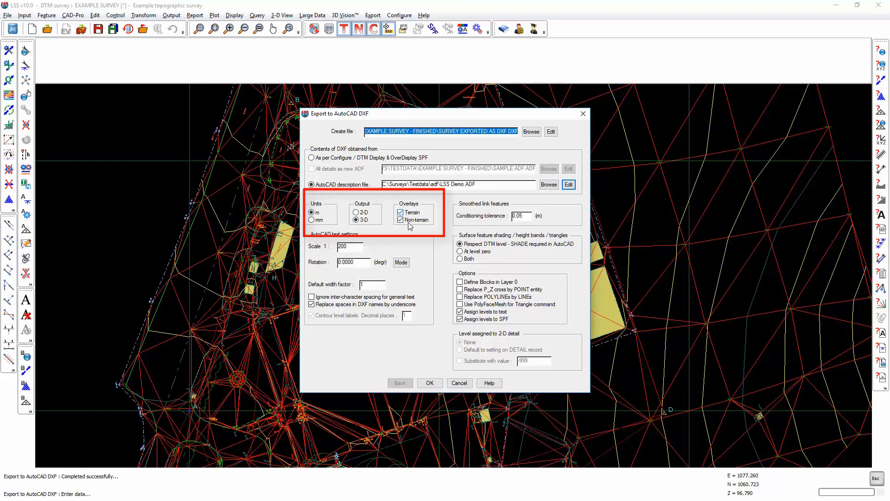
# Step: Cancel the AutoCAD DXF export and show the full extents of the survey
pyautogui.doubleClick(527, 216)
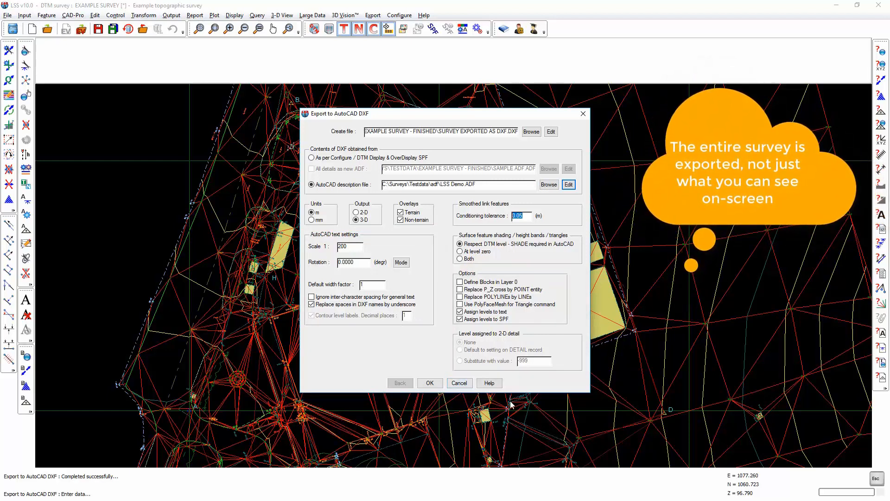
pyautogui.click(463, 385)
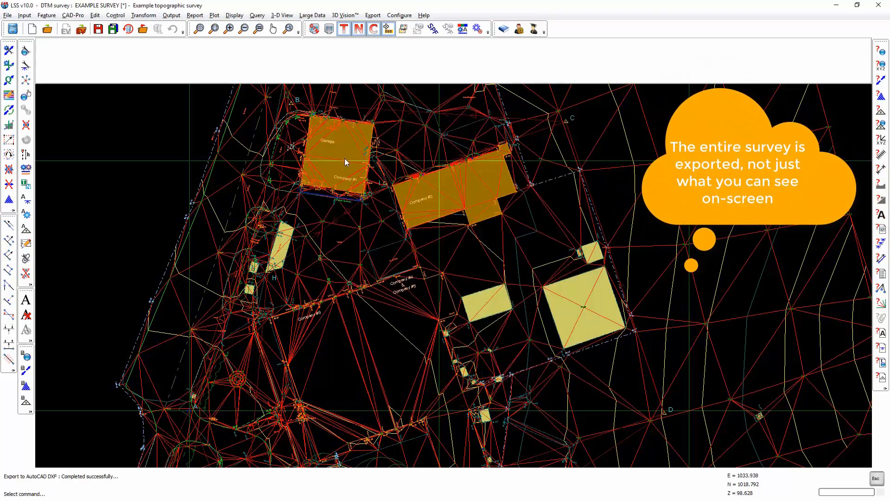
pyautogui.click(199, 29)
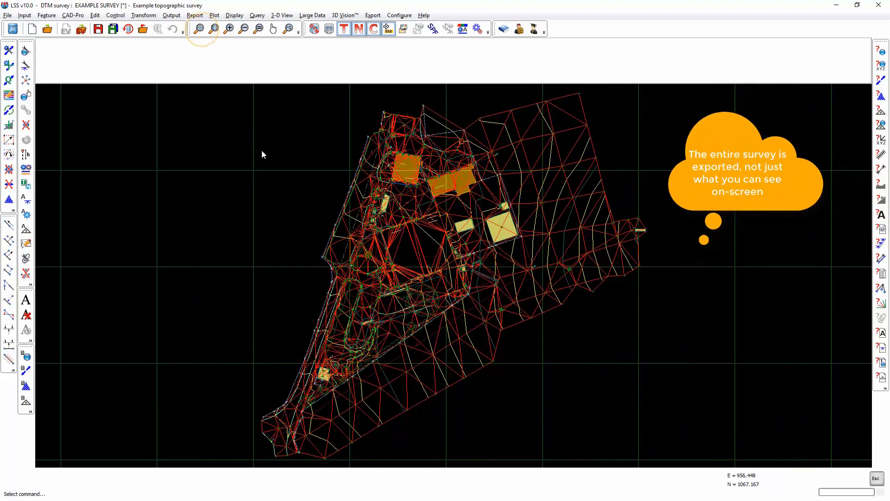